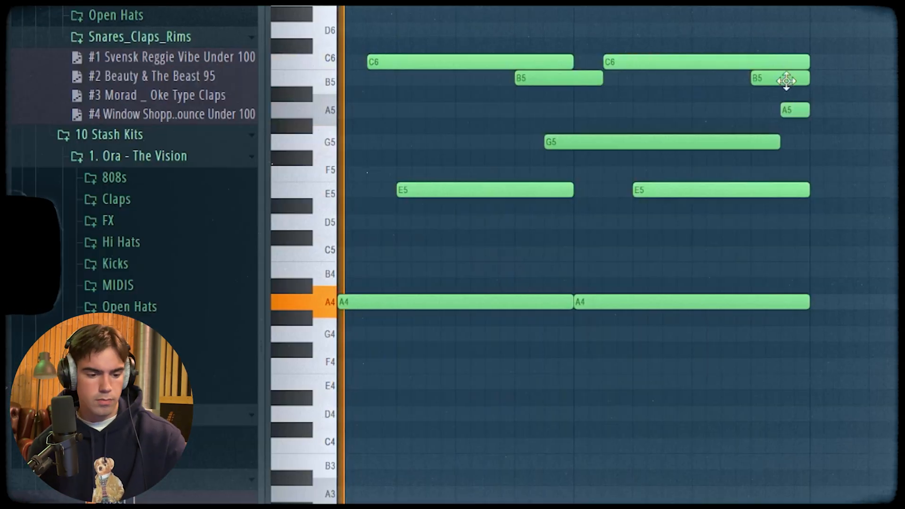
Fill the end of bar 2 with a short G5 note directly after the existing G5.
ctrl+click(686, 142)
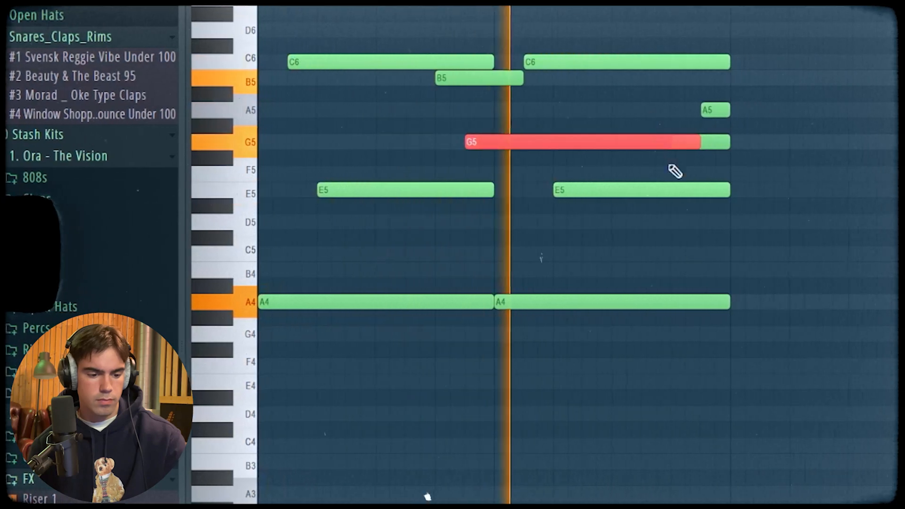
drag(715, 143, 685, 143)
key(ctrl+d)
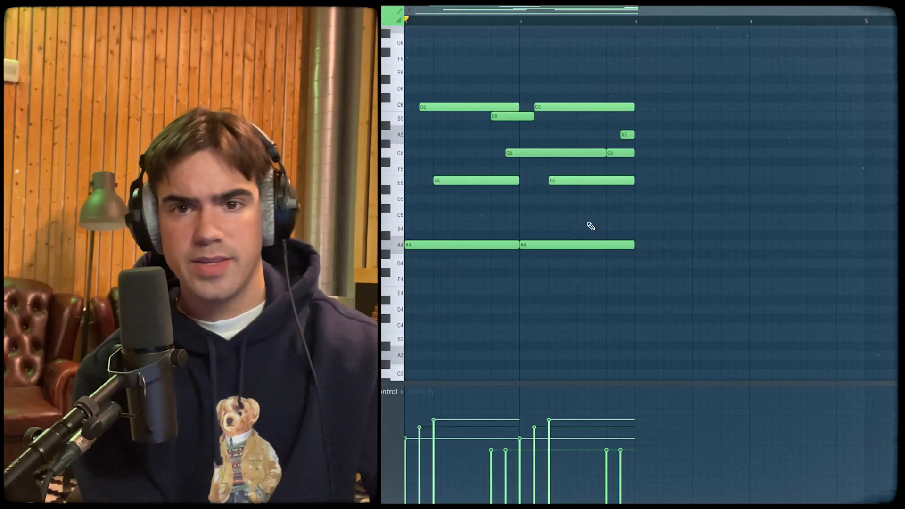
Duplicate the two-bar chord pattern into bars 3 and 4 and transpose the copy down so its bass notes sit on E4.
key(ctrl+b)
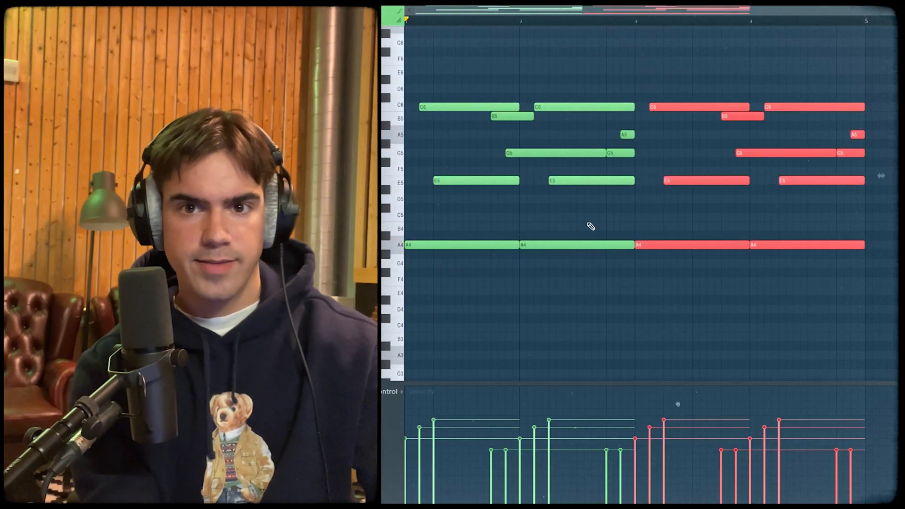
key(Down)
key(Down)
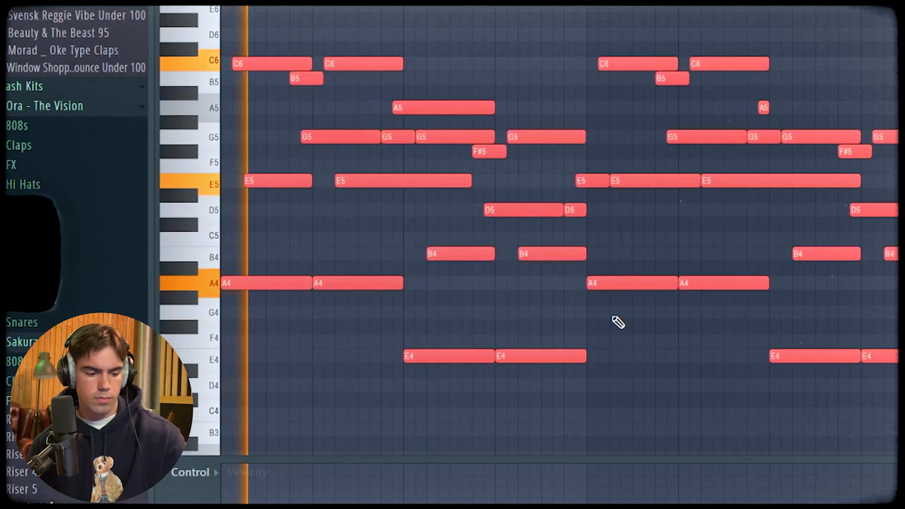
key(ctrl+d)
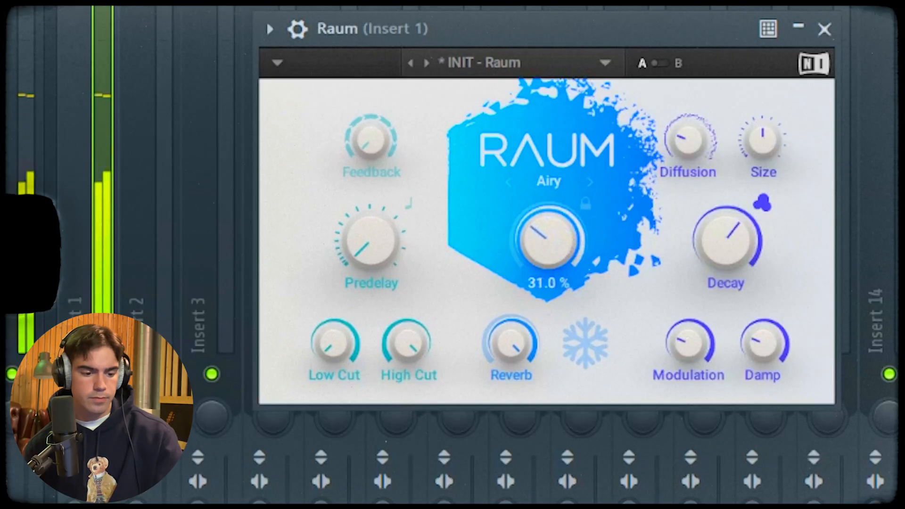
Lower the Raum reverb's mix on Insert 1 and reduce the low end with a Pro-Q 3 band.
drag(548, 242, 548, 258)
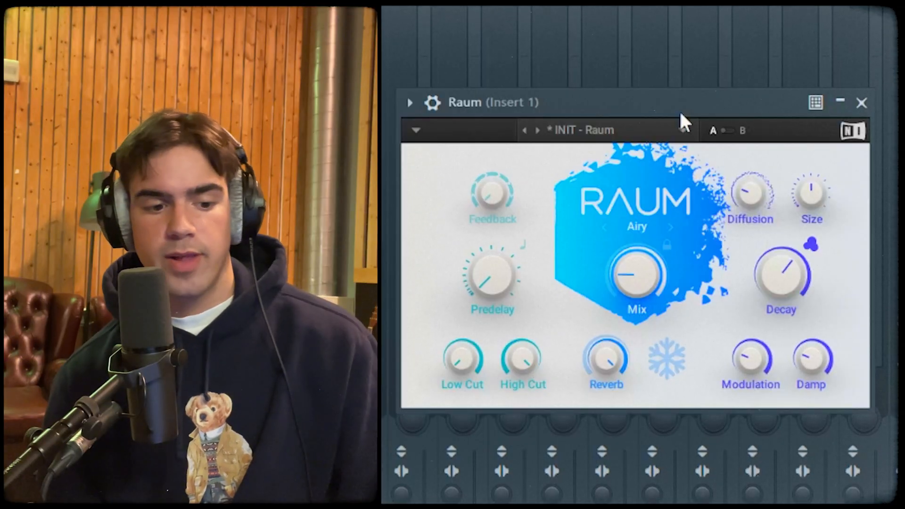
mouse_move(637, 264)
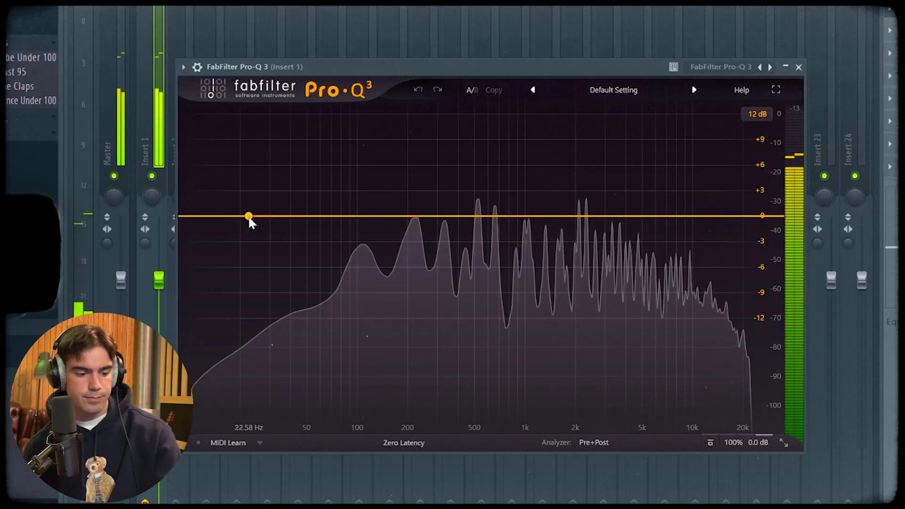
click(463, 225)
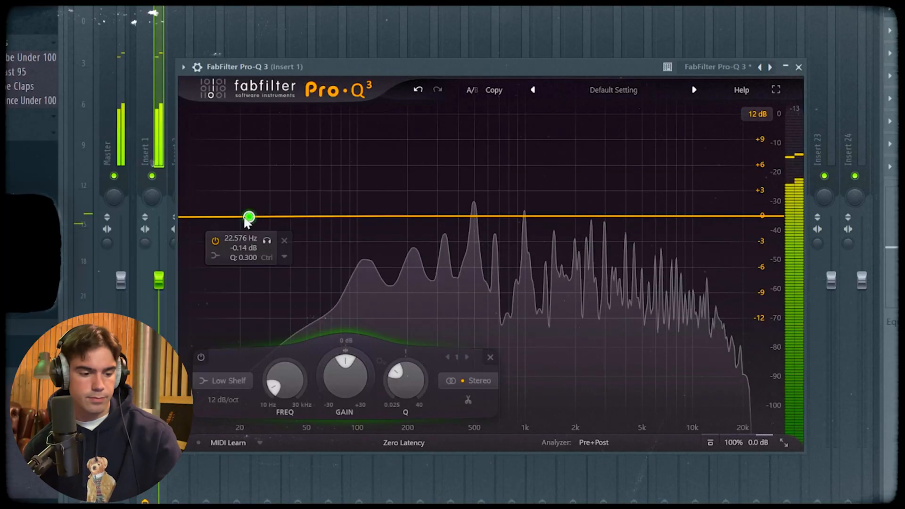
drag(249, 217, 391, 268)
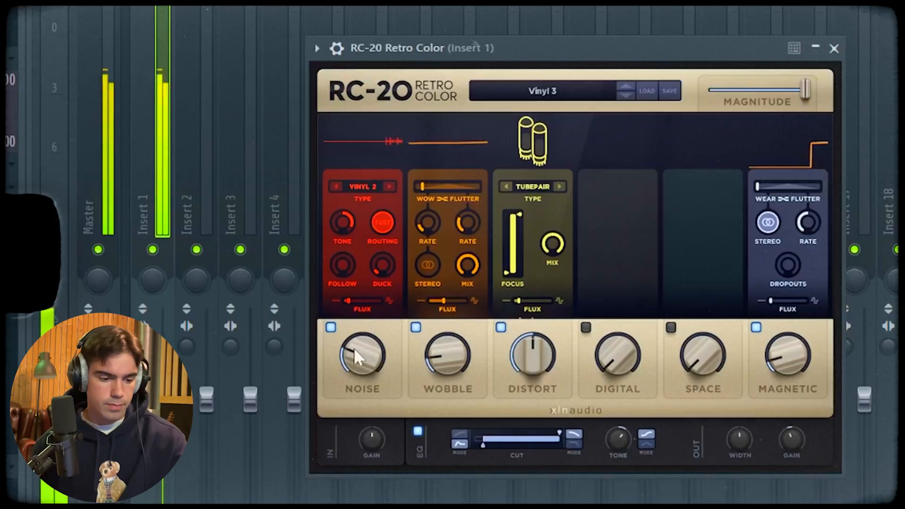
Tweak RC-20's Vinyl 3 preset on Insert 1 by raising noise Follow, lowering Magnitude slightly and nudging the wow/flutter balance.
drag(342, 262, 346, 232)
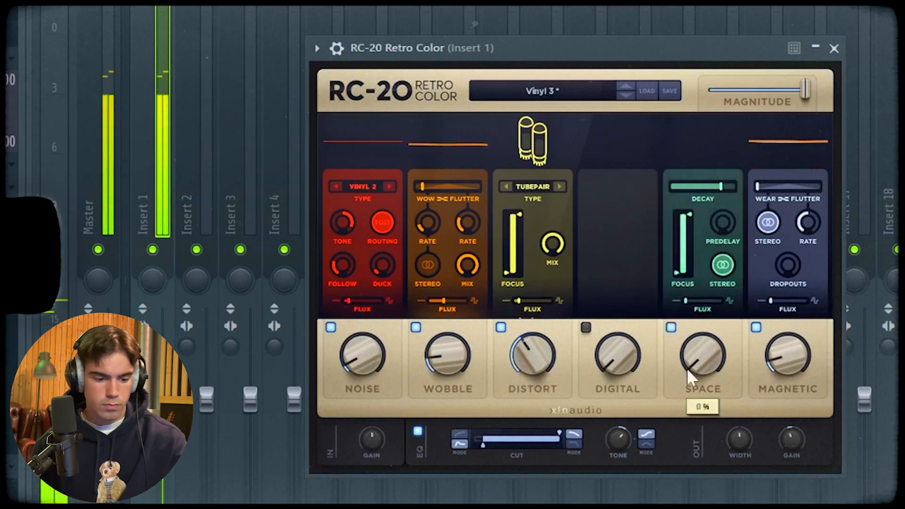
drag(806, 90, 783, 86)
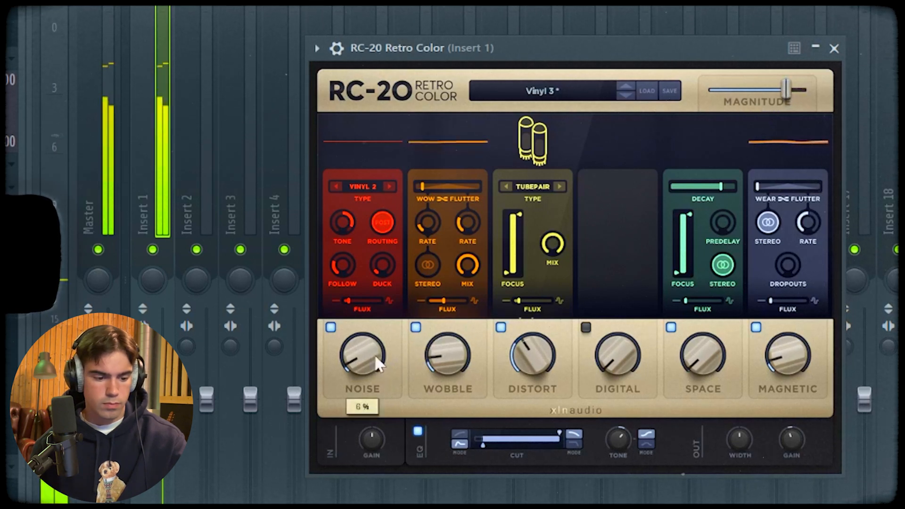
drag(429, 188, 431, 190)
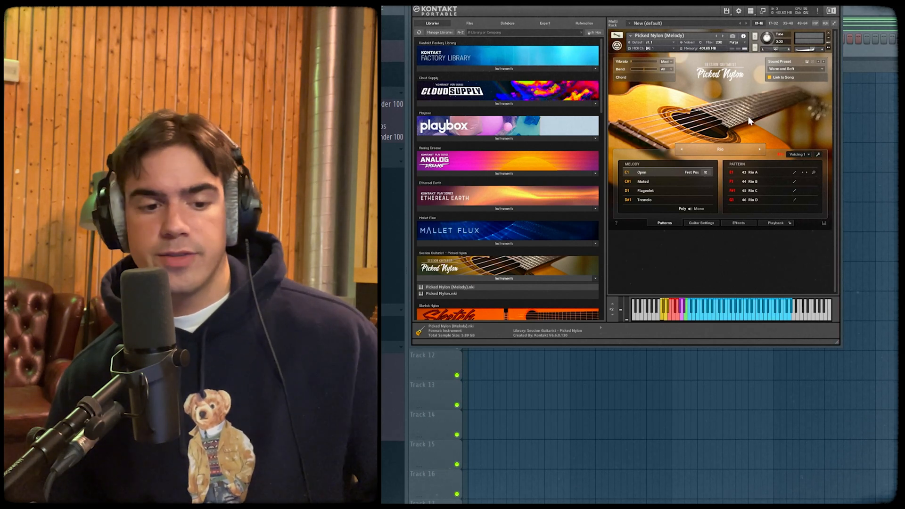
Open Picked Nylon's pattern selection and stack C6 and E6 notes on the A5 note at bar 1 of the guitar part.
click(717, 149)
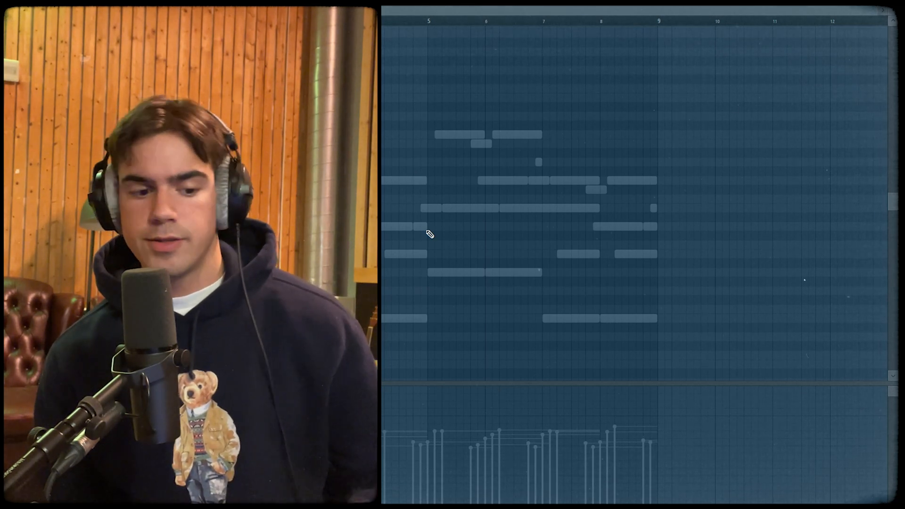
scroll(430, 234, up, 1)
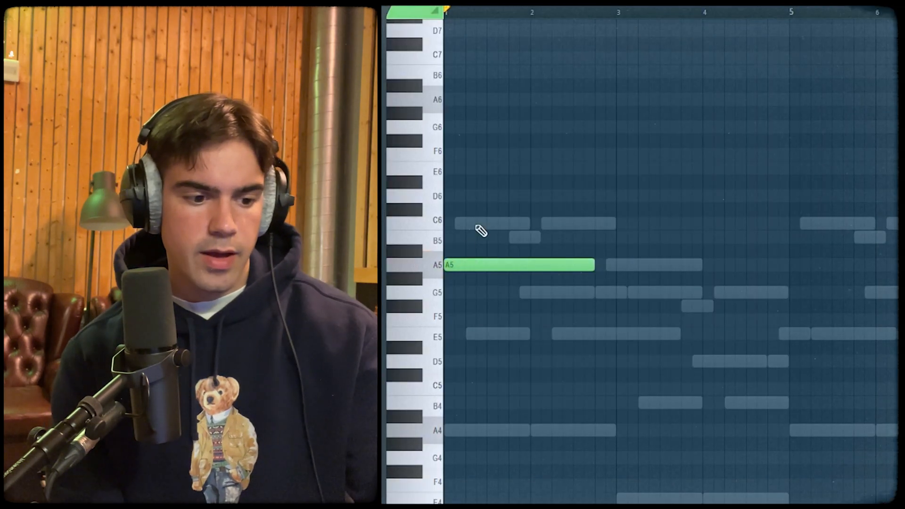
click(477, 226)
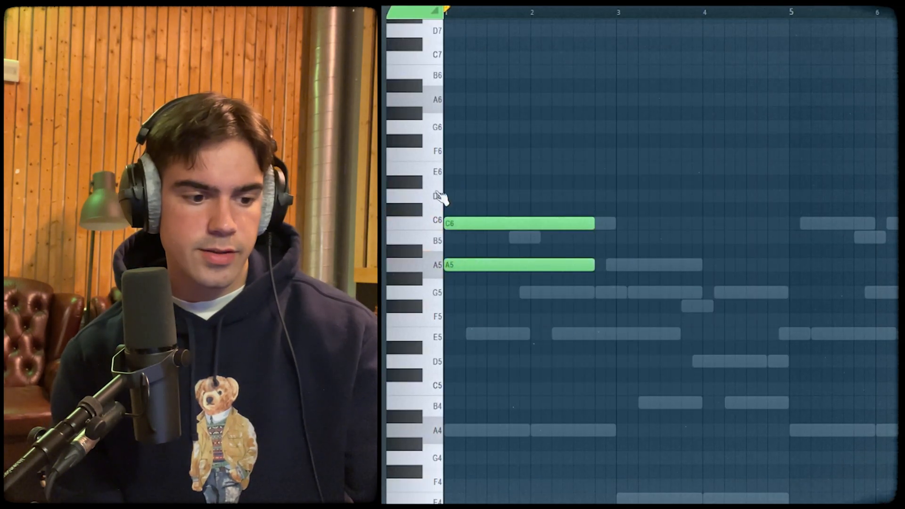
click(468, 173)
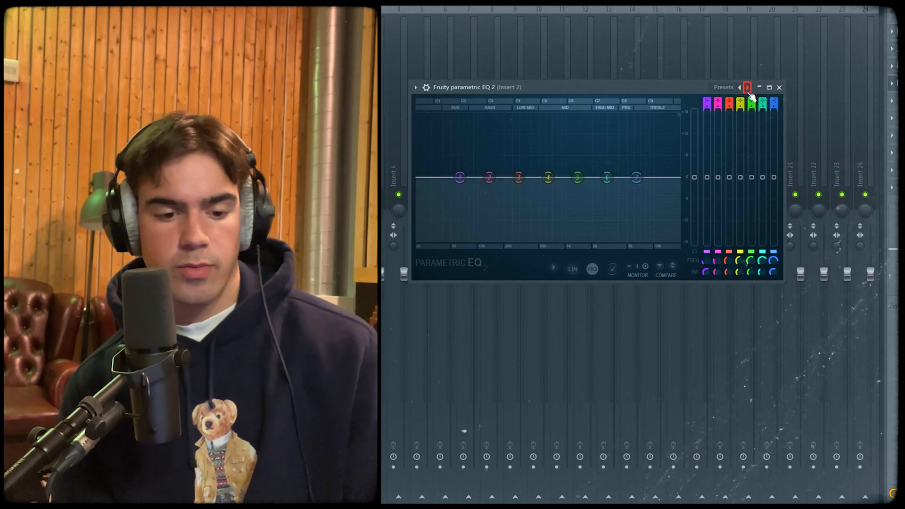
Load the Radio preset in Fruity Parametric EQ 2 on Insert 2.
click(749, 90)
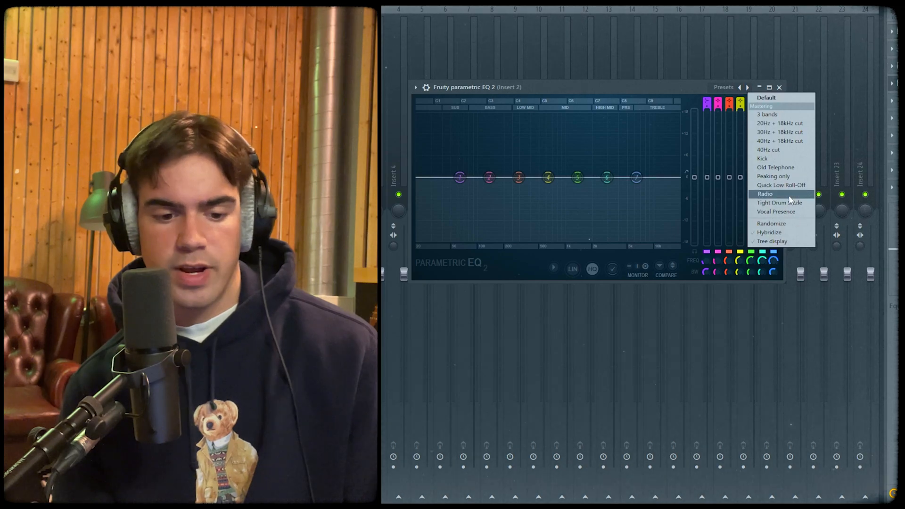
click(789, 194)
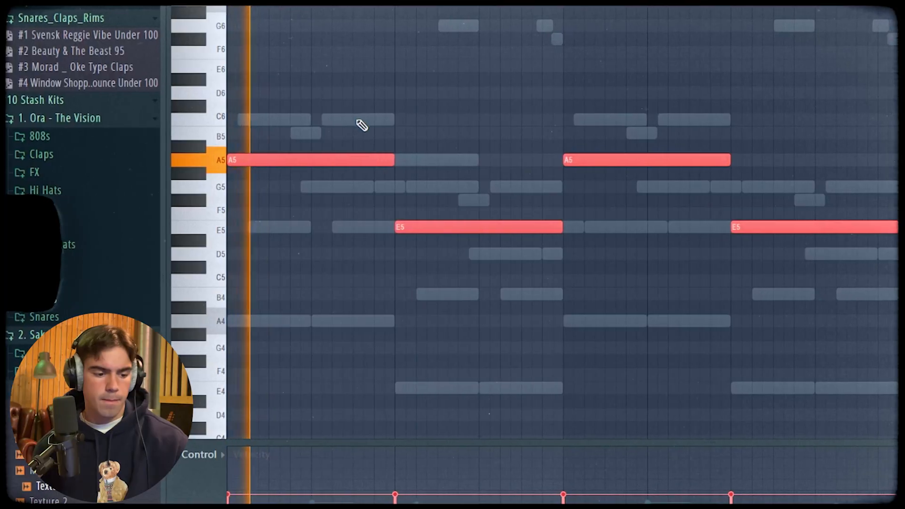
Deselect the alternating A5 and E5 notes in the piano roll.
key(ctrl+d)
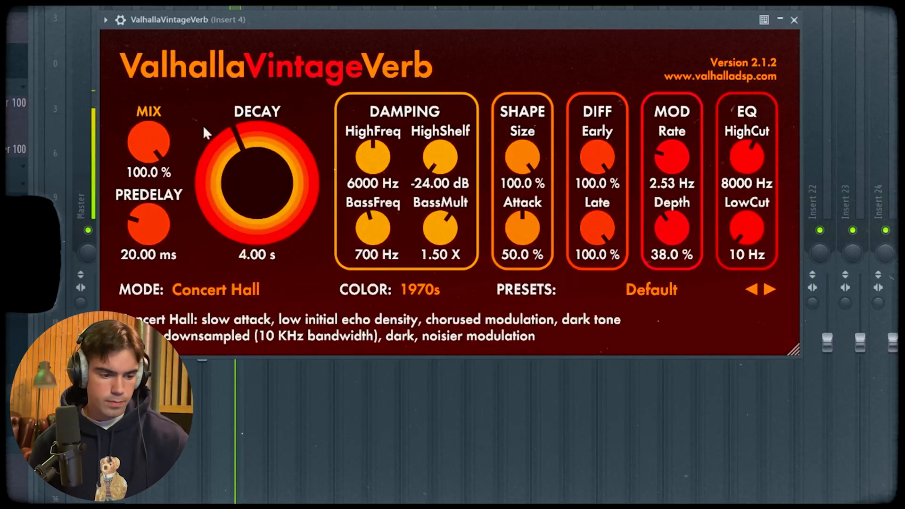
Set ValhallaVintageVerb on Insert 4 to roughly 29% mix, about 2 s decay and a 370 Hz low cut.
drag(150, 143, 164, 233)
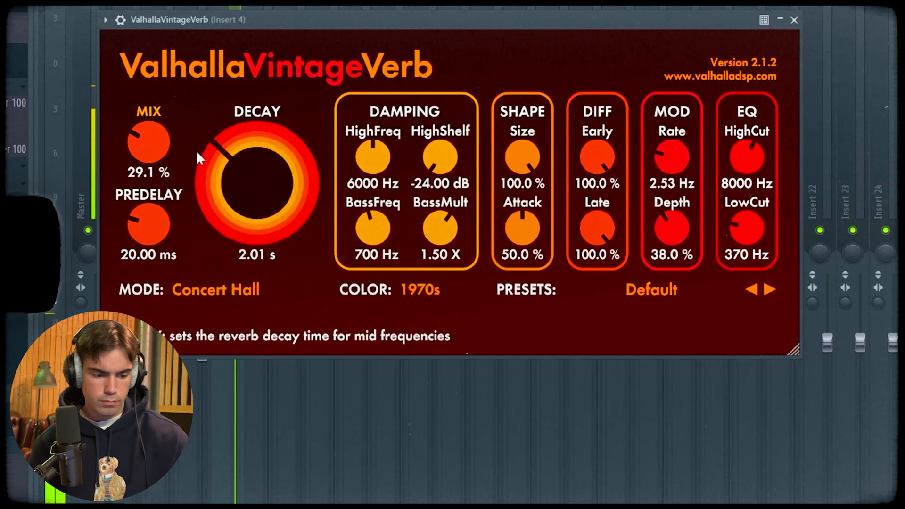
drag(159, 145, 160, 138)
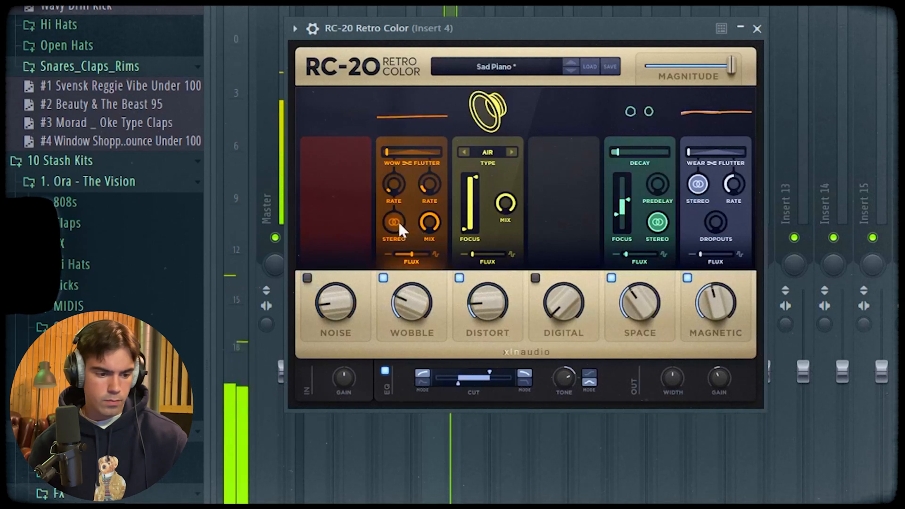
Enable stereo wobble in RC-20's Sad Piano preset on Insert 4 and lower the Wobble amount.
click(397, 221)
mouse_move(417, 313)
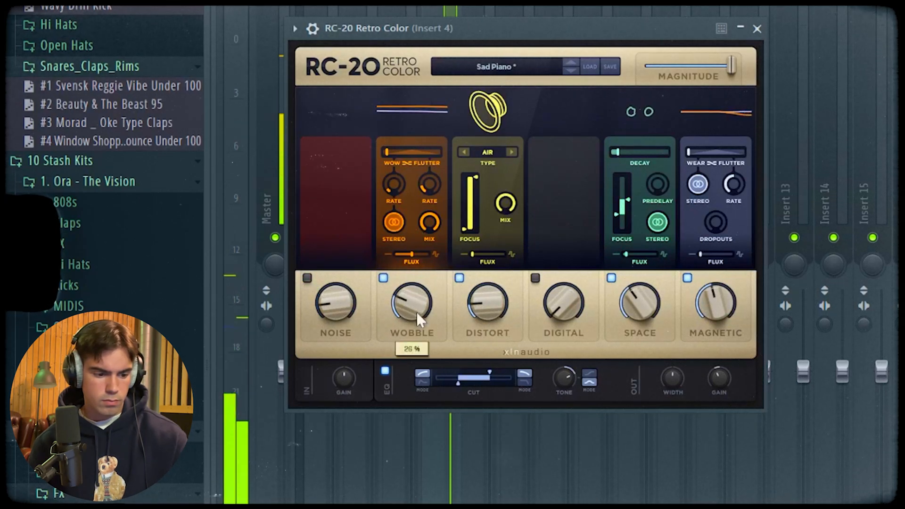
drag(416, 312, 414, 348)
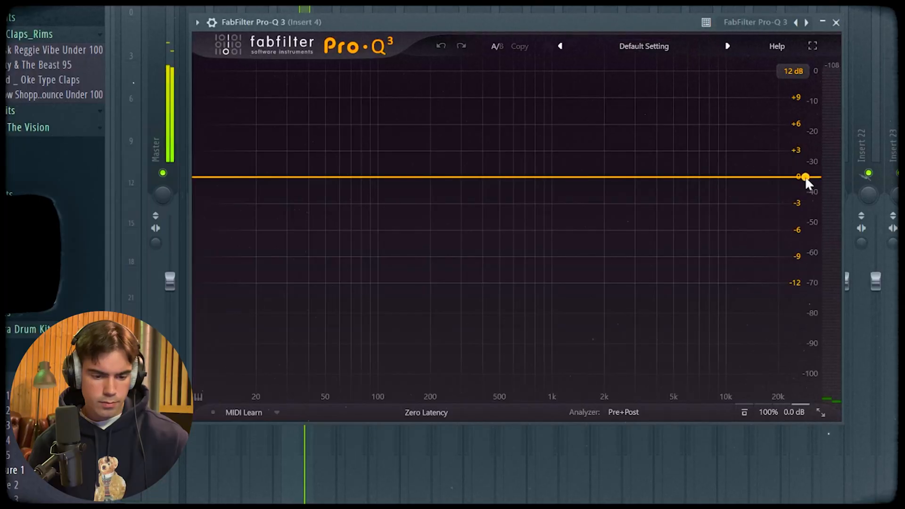
Add a Pro-Q 3 band on Insert 4 that reduces the high frequencies.
drag(805, 177, 650, 232)
click(542, 186)
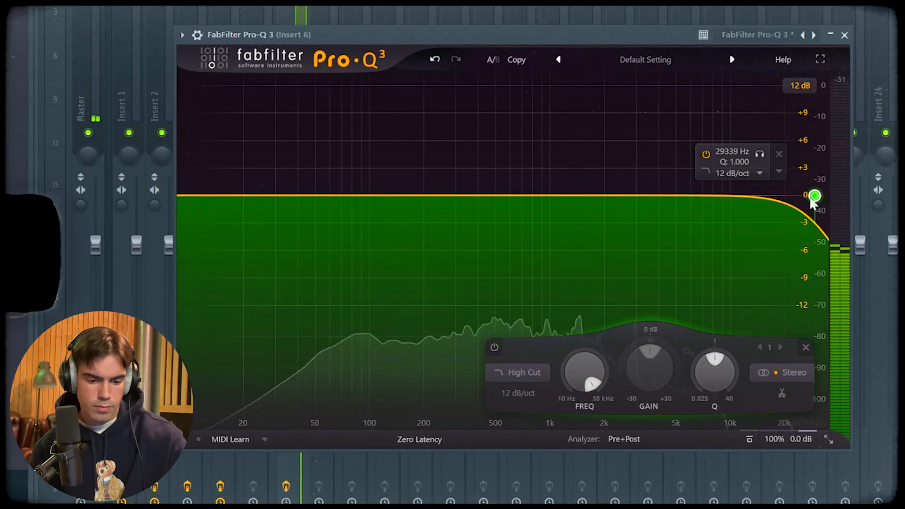
Lower the frequency of the 12 dB/oct high cut in Pro-Q 3 on Insert 6.
drag(815, 200, 653, 217)
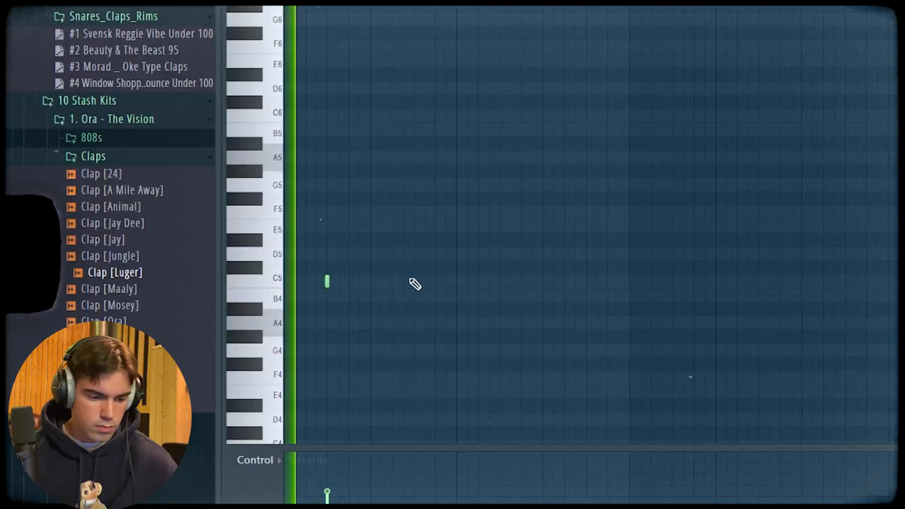
Add three more C5 clap hits at one-bar intervals after the first one, completing a four-bar pattern.
click(414, 281)
click(500, 281)
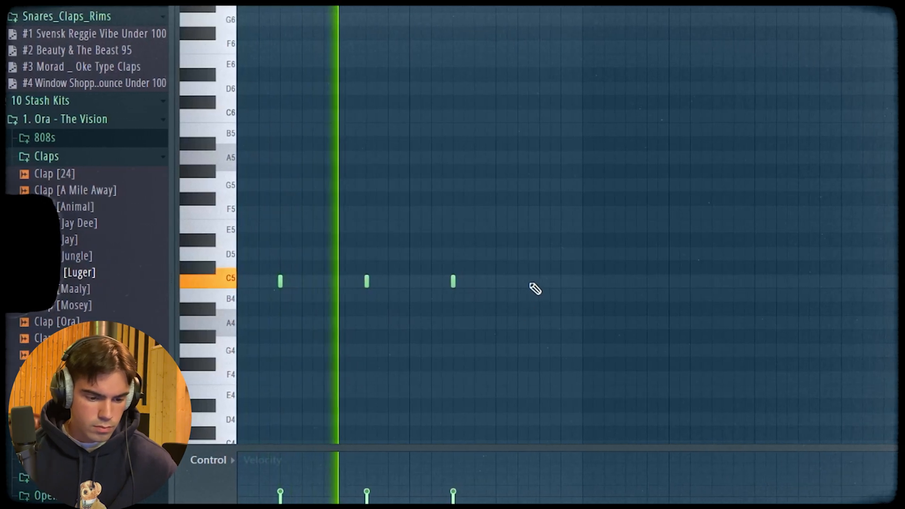
click(537, 281)
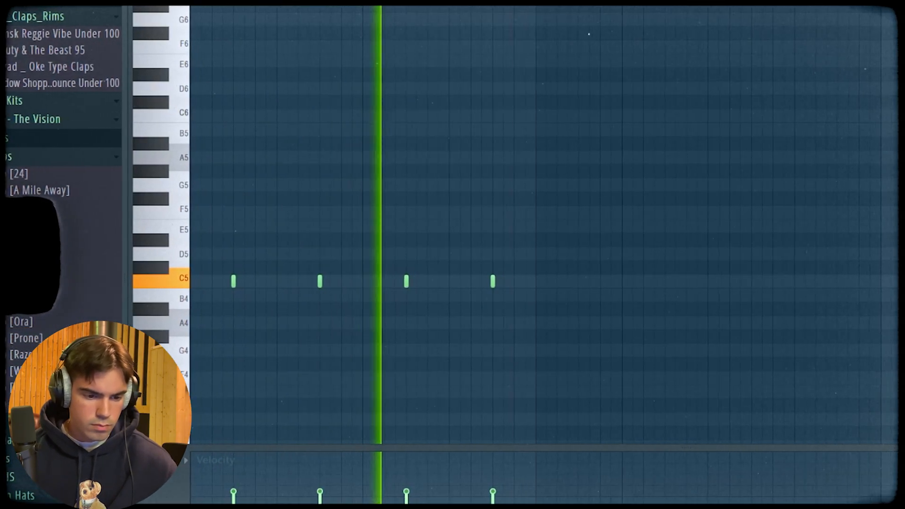
Duplicate the four clap hits into the following four bars and clear the selection.
key(ctrl+a)
key(ctrl+b)
key(ctrl+a)
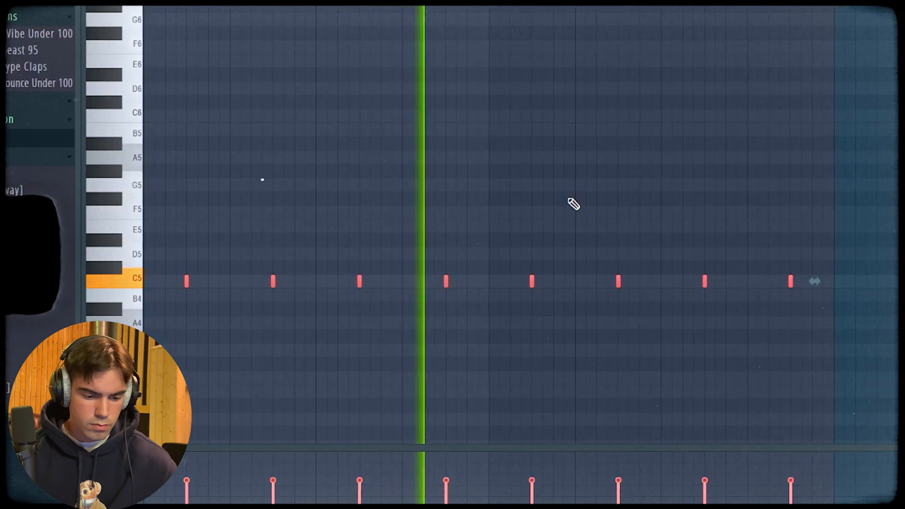
key(ctrl+d)
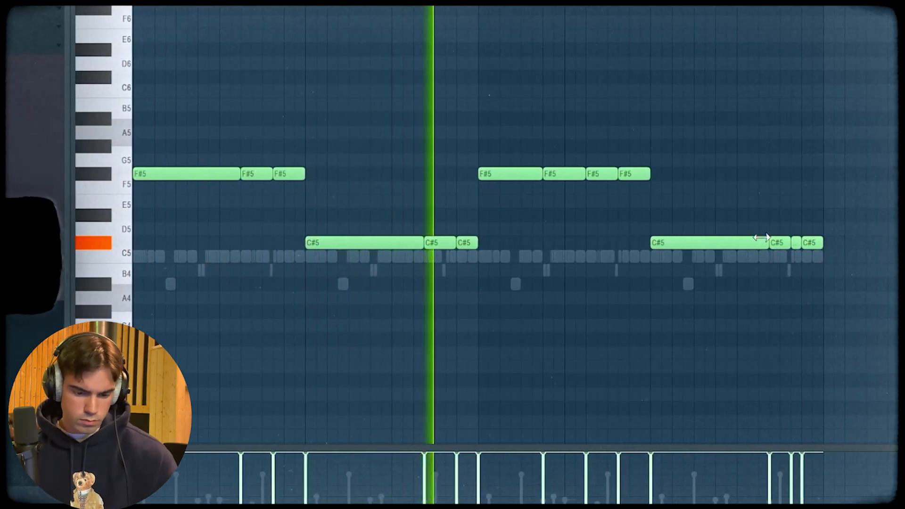
Adjust the length of the last long C#5 note in the 808 pattern.
drag(770, 232, 872, 259)
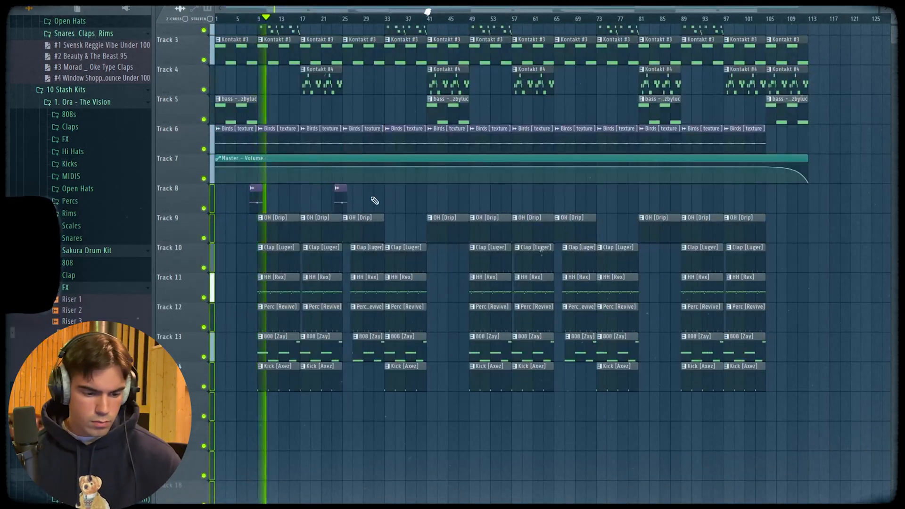
Place more copies of the short audio clip on Track 8 leading into the section changes up to bar 81.
click(378, 178)
click(405, 178)
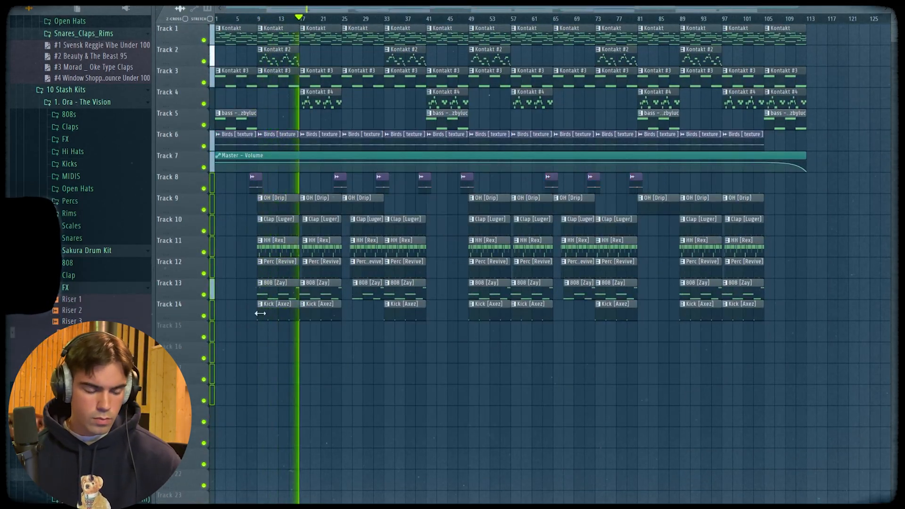